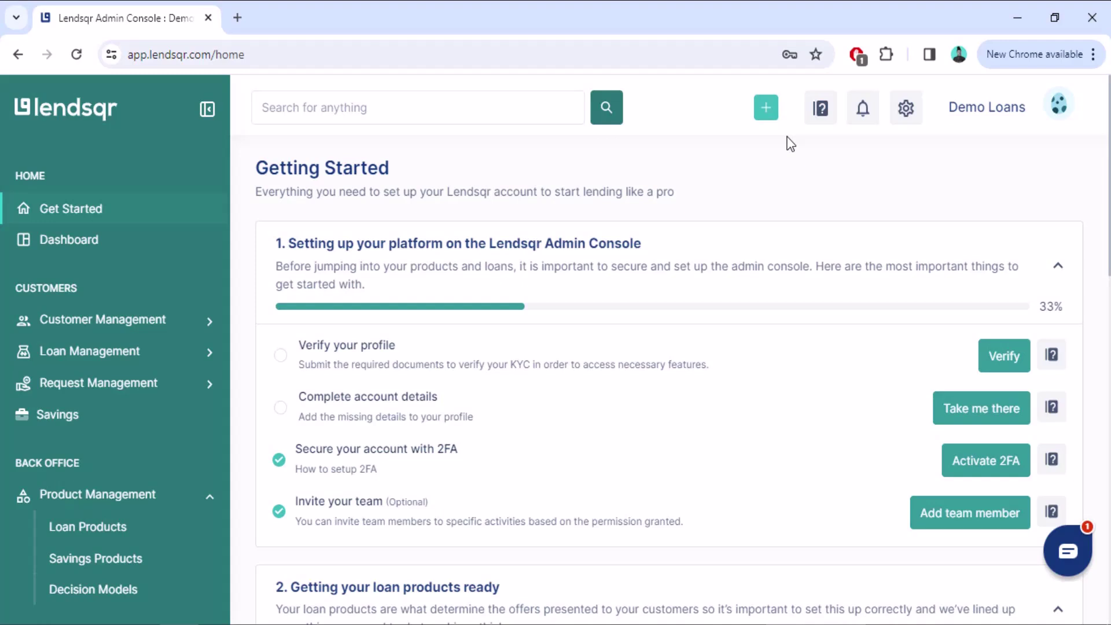
Step: Show the Dashboard overview with loan, customer and wallet summaries
left_click(68, 246)
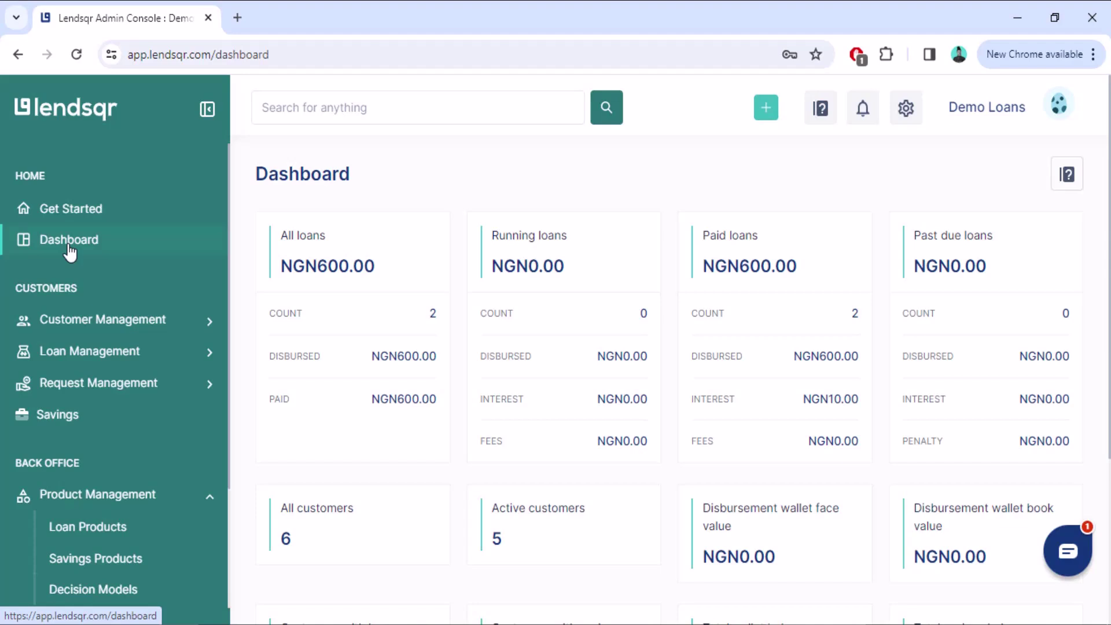
Step: Show the Customers list under Customer Management, 6 customers with 5 active
left_click(50, 323)
left_click(44, 364)
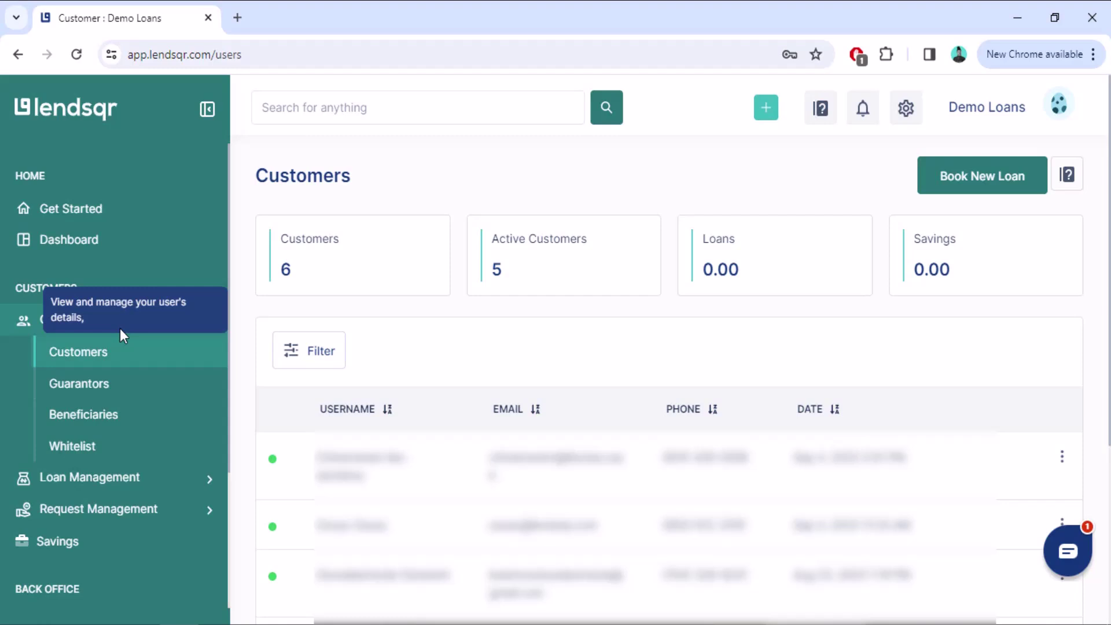
Step: Show the Loans overview under Loan Management with running, paid and past-due totals
left_click(52, 476)
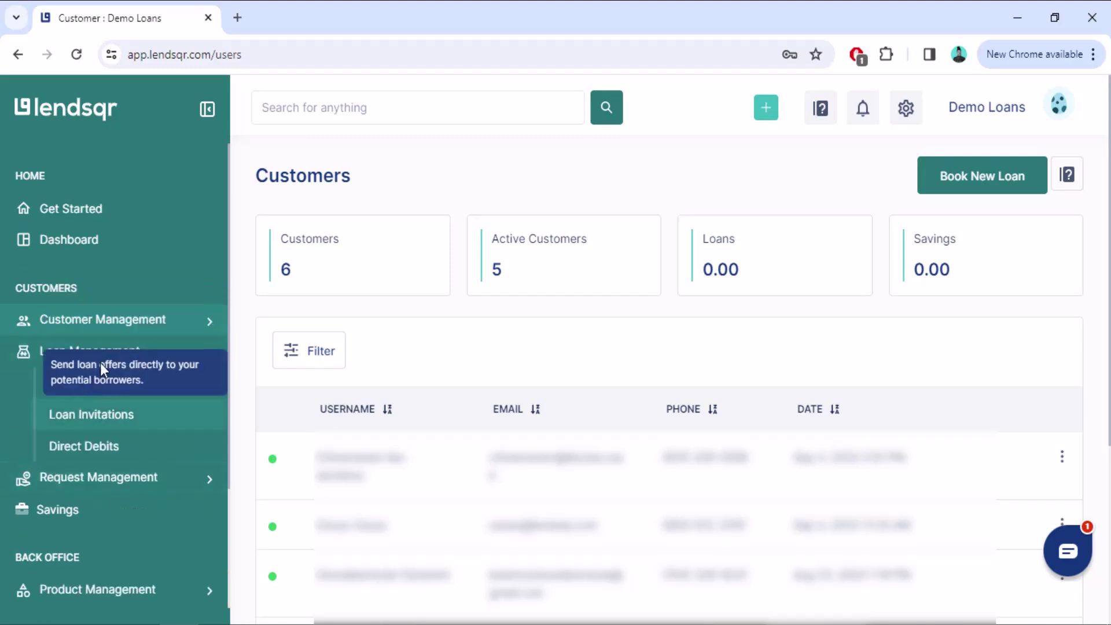
left_click(37, 392)
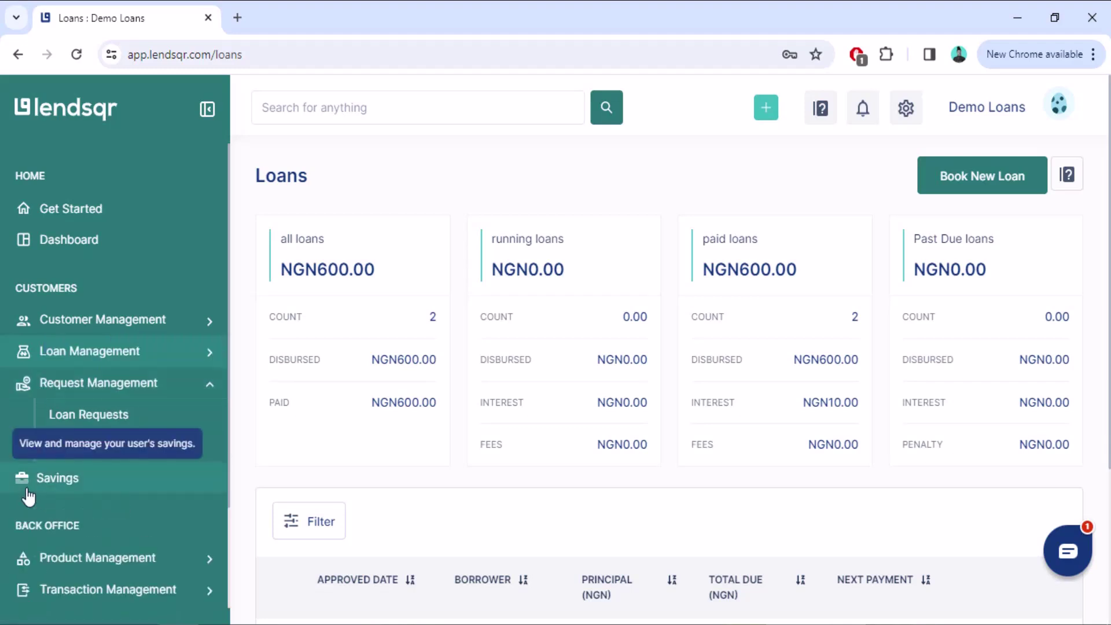
Step: Show the Loan Requests summary: 32 total, 2 approved, 19 declined
left_click(48, 414)
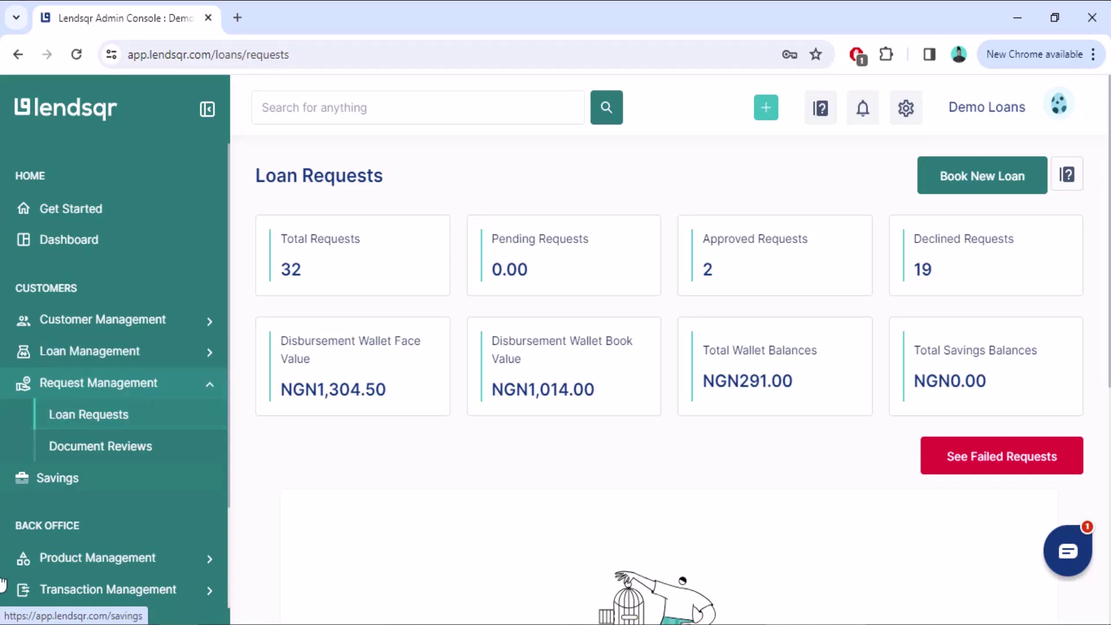
scroll(44, 425, "down", 2)
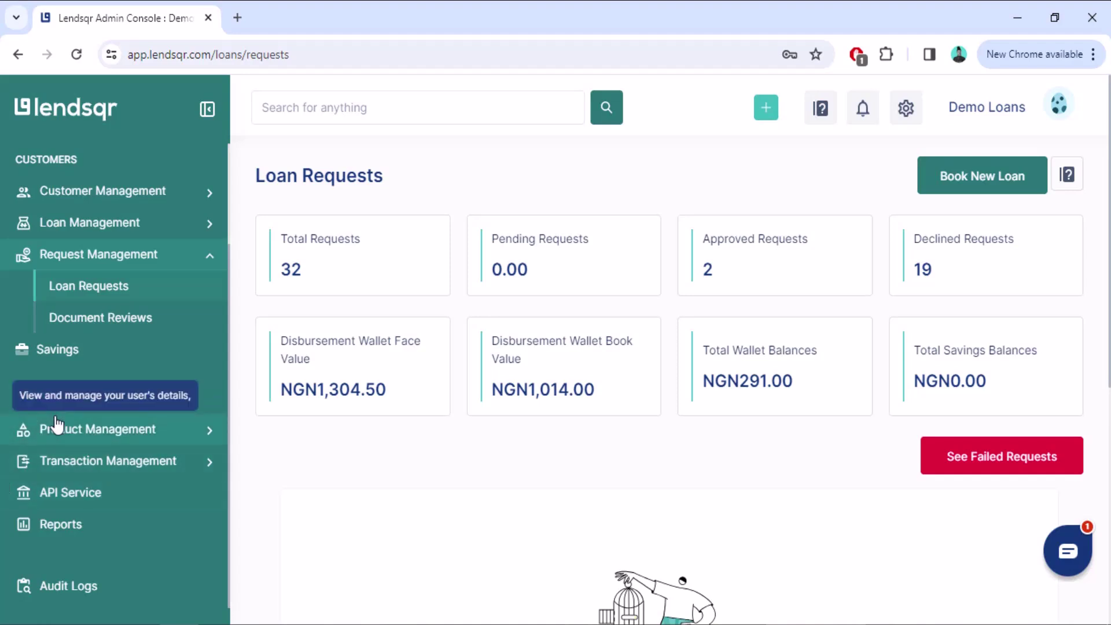
Step: Show the Loan Products list under Product Management, two active and two inactive products
left_click(58, 434)
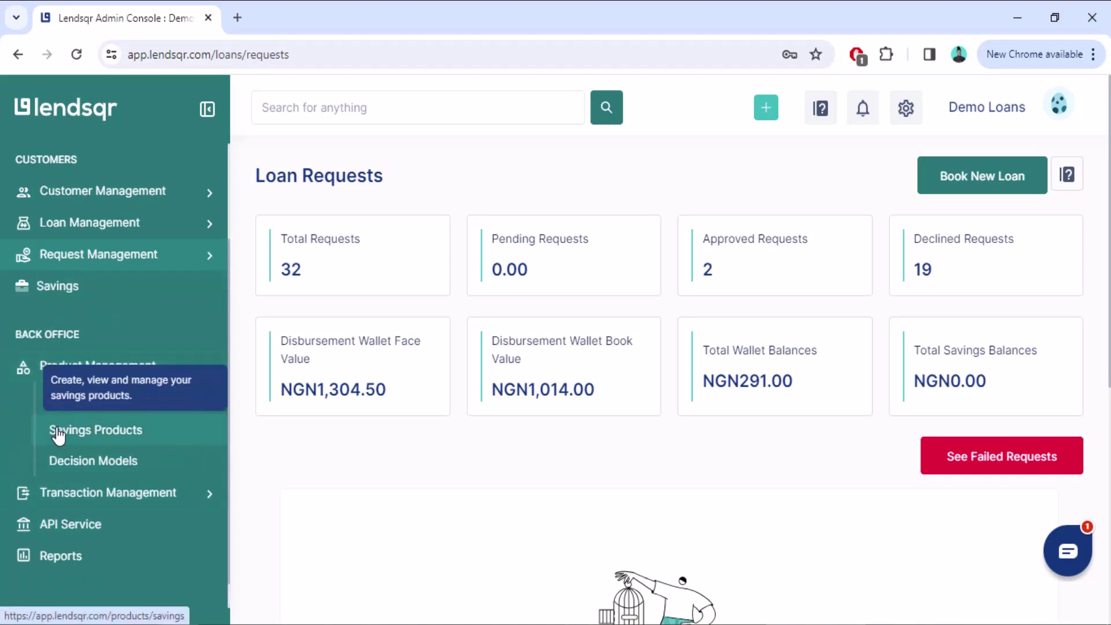
left_click(82, 399)
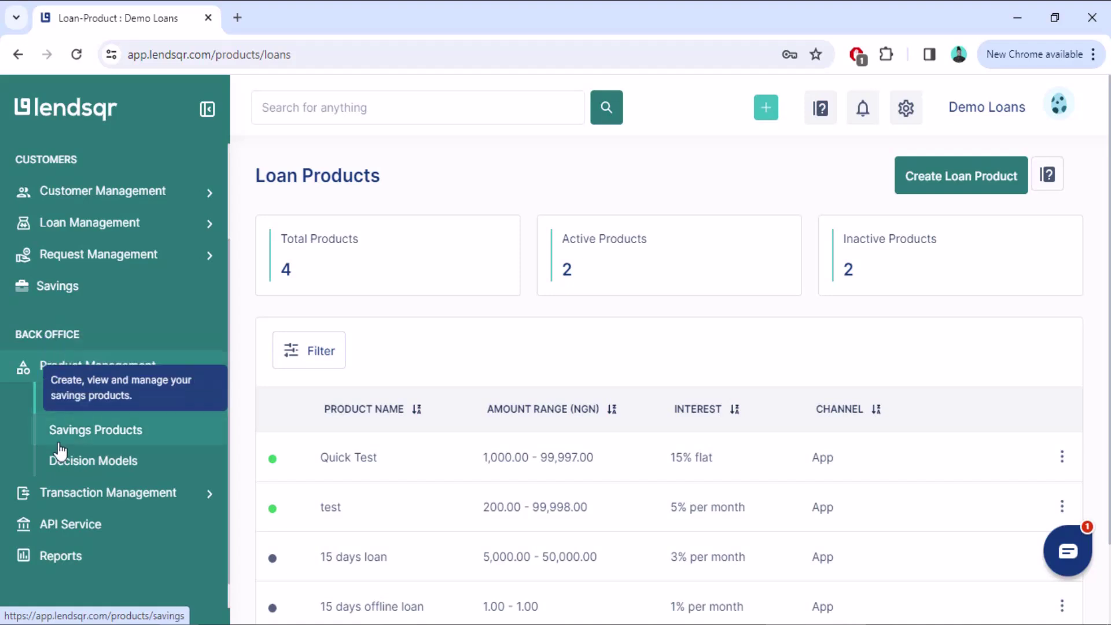
left_click(39, 496)
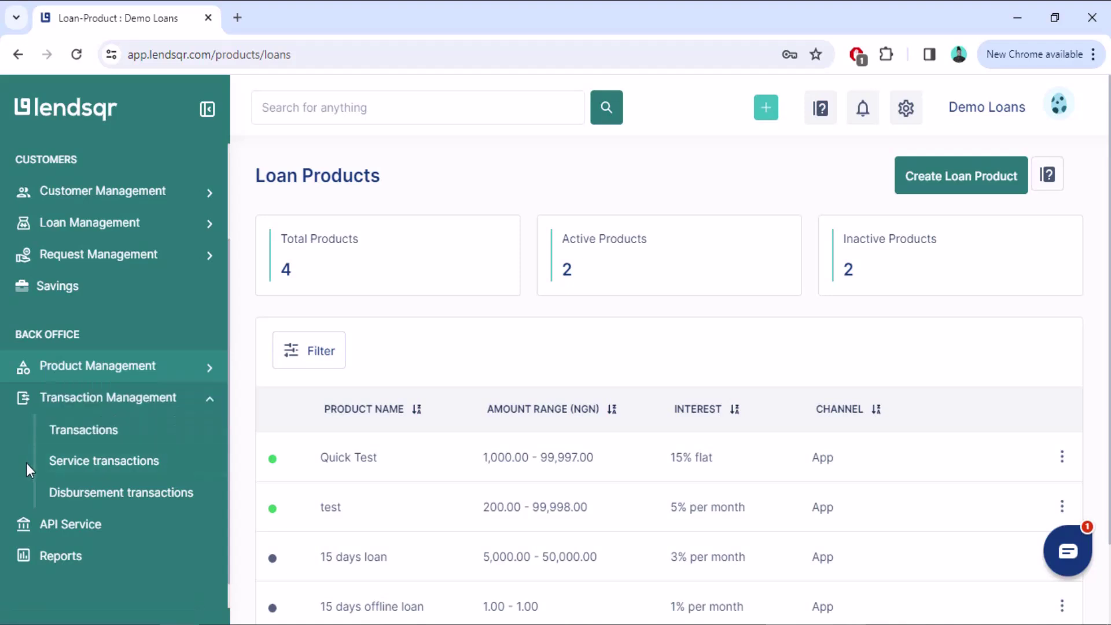
Step: View Service transactions, then Disbursement transactions with ledger, available and customer balances
left_click(77, 461)
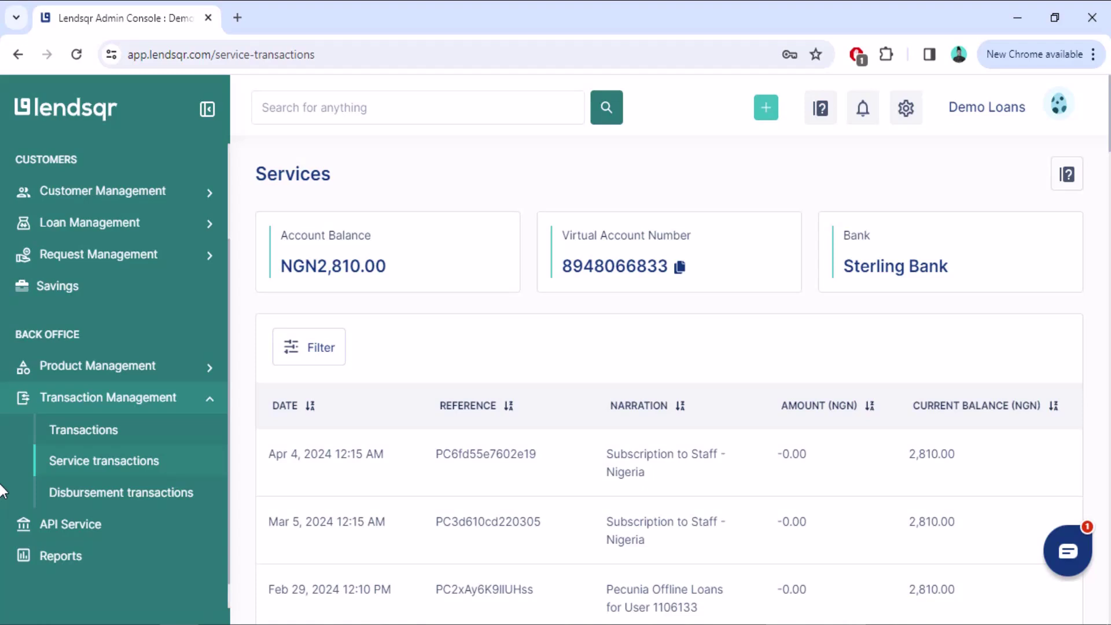
left_click(45, 491)
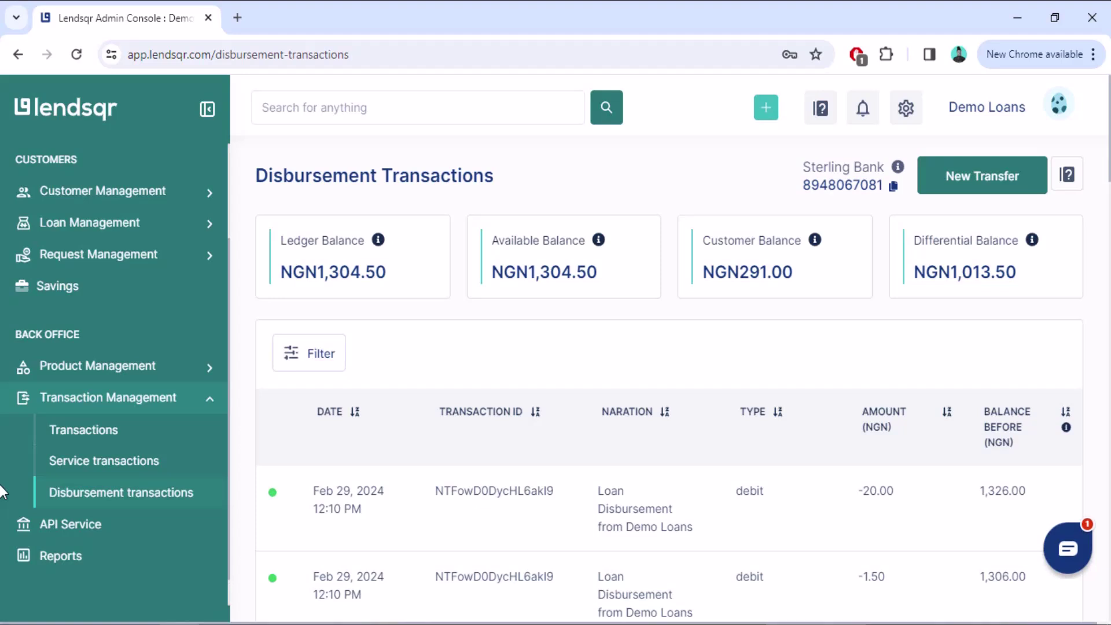
Step: Show the Reports collection of customer, loan, transaction and settlement reports
left_click(6, 564)
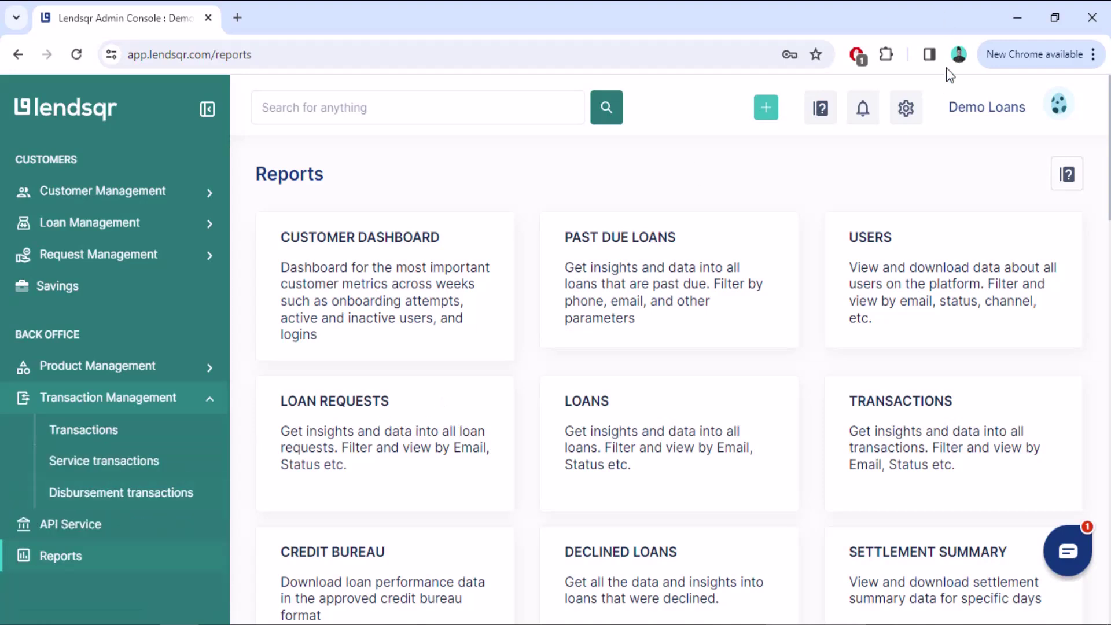
Step: Show the Preferences page of account and system settings via the gear icon
left_click(902, 112)
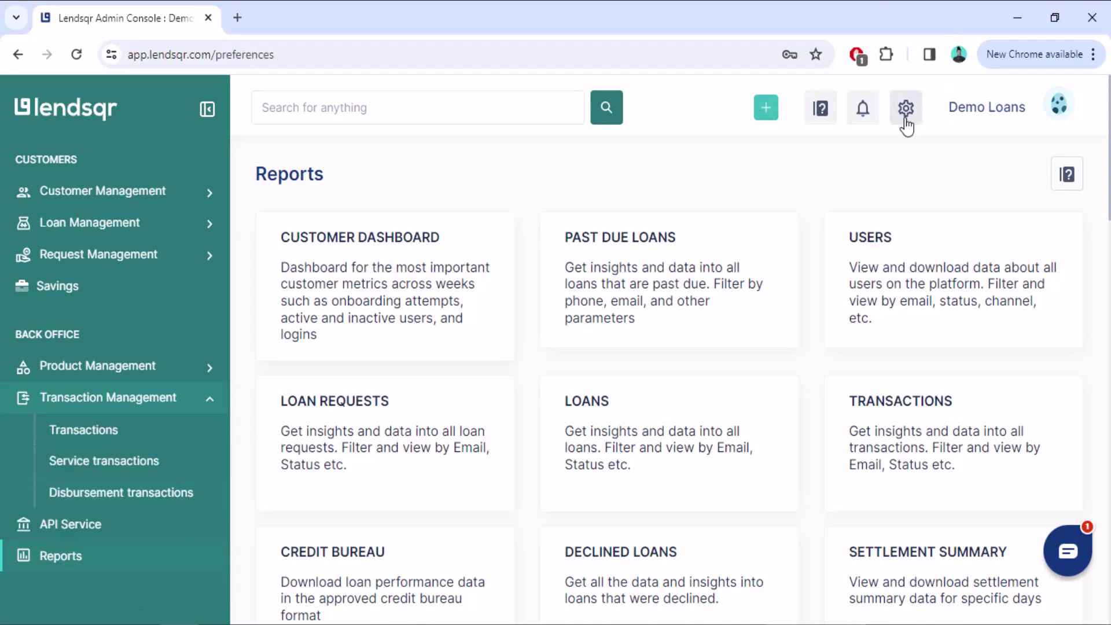